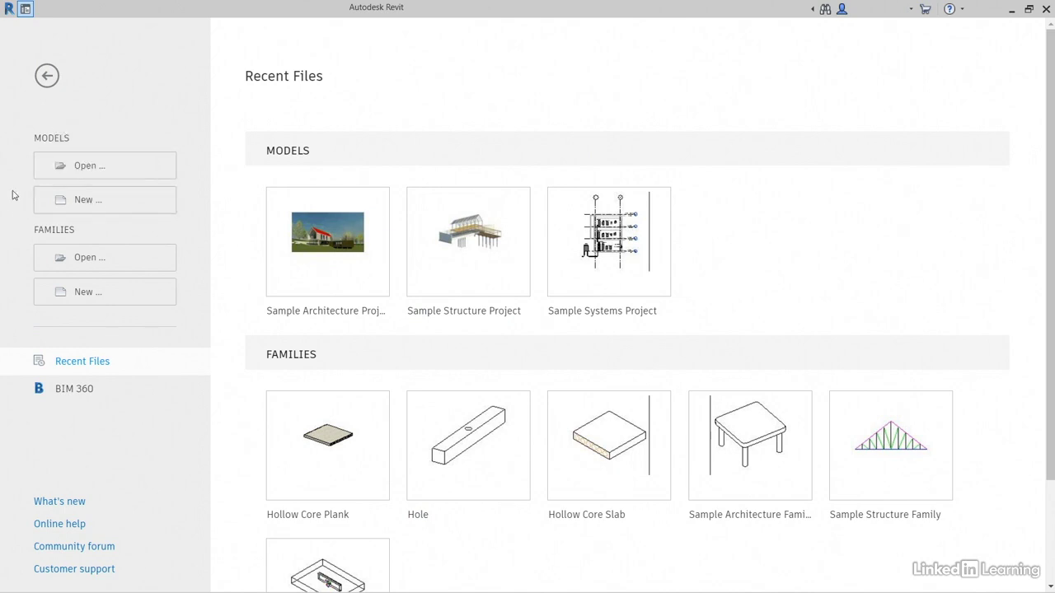
# - Create a new project from the Electrical-Default.rte template in the English_I templates folder
pyautogui.click(91, 205)
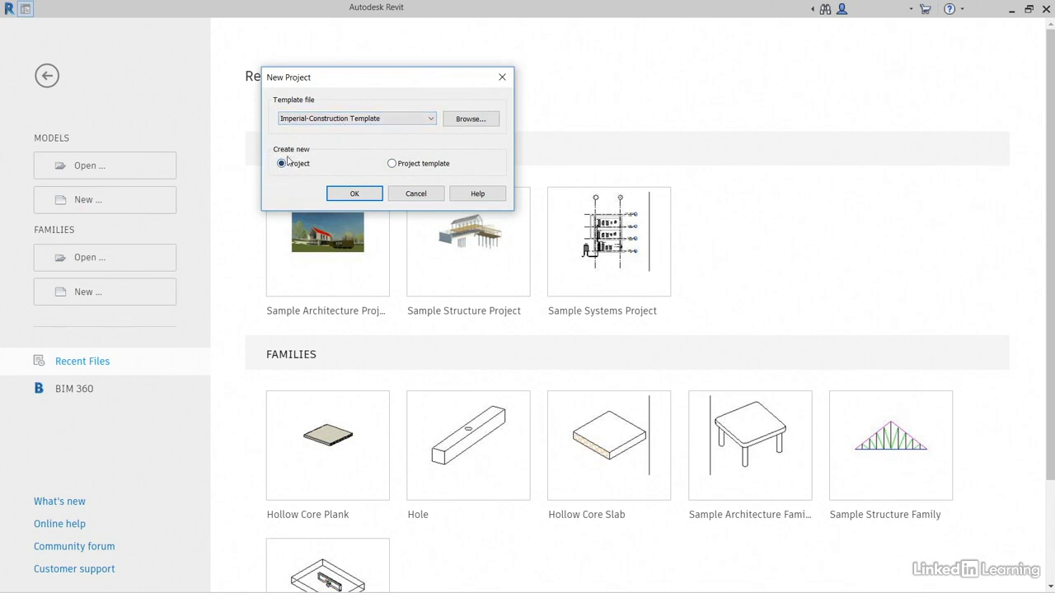
pyautogui.click(330, 119)
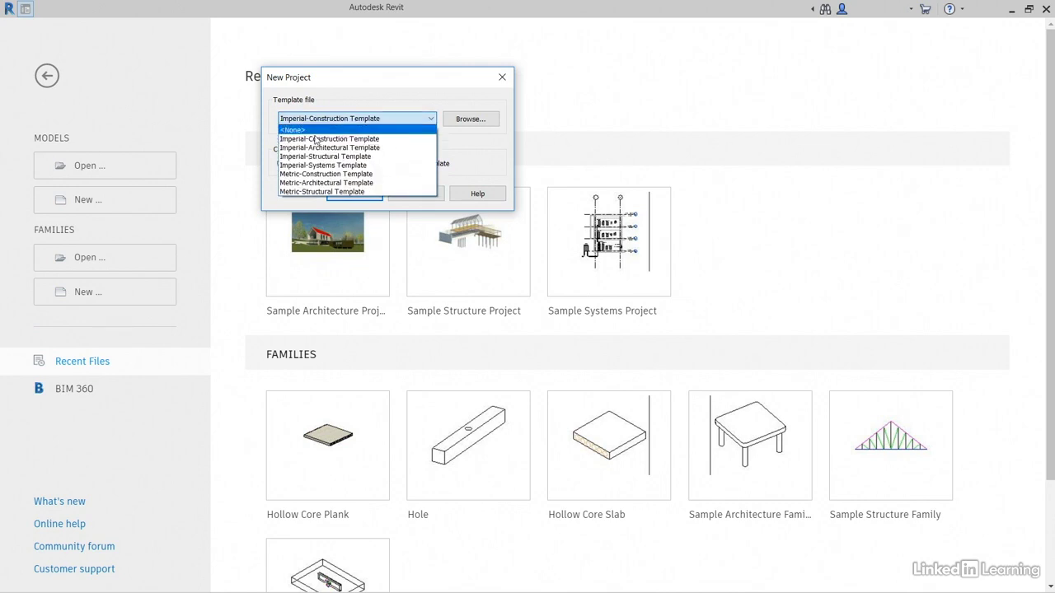
pyautogui.click(340, 90)
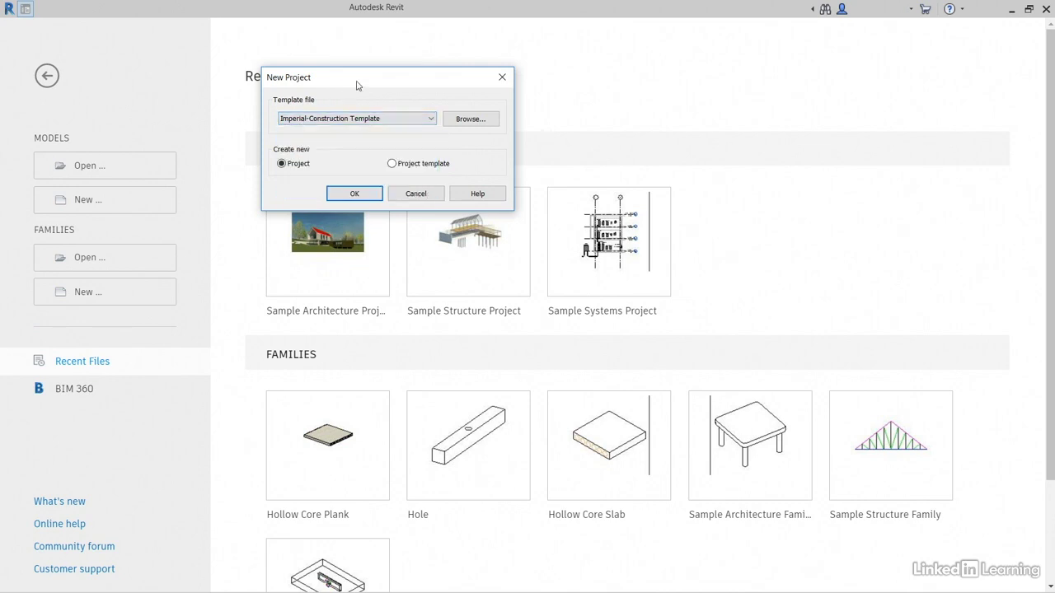
pyautogui.click(457, 122)
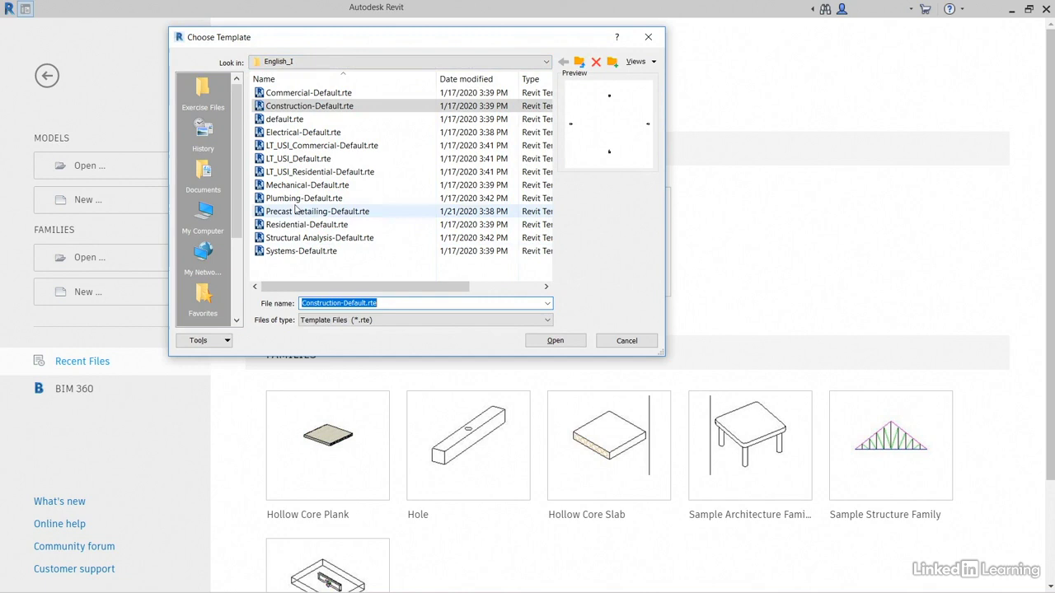
pyautogui.click(579, 64)
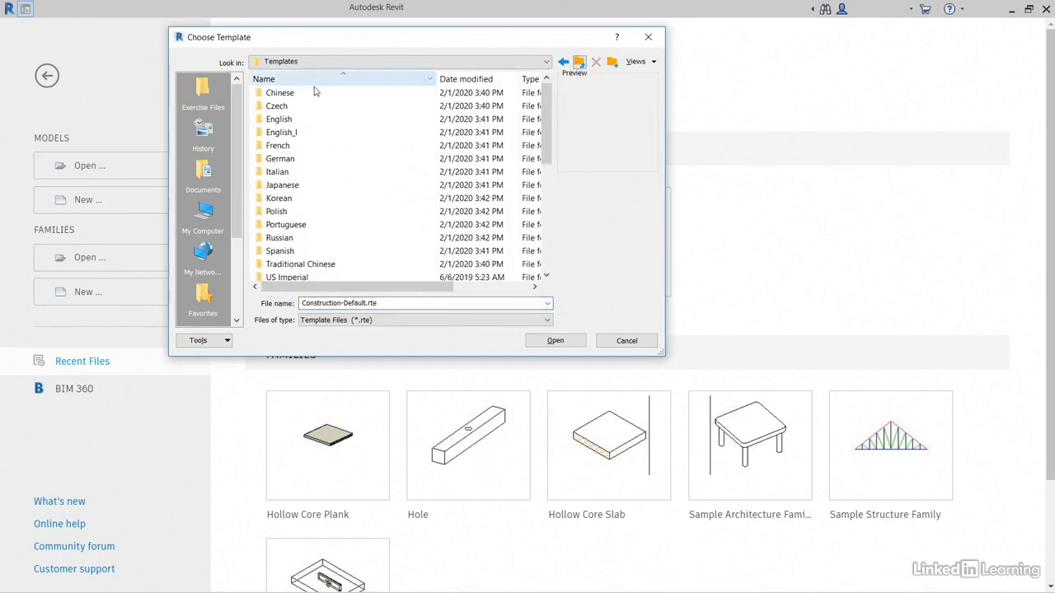
pyautogui.scroll(-3, 347, 177)
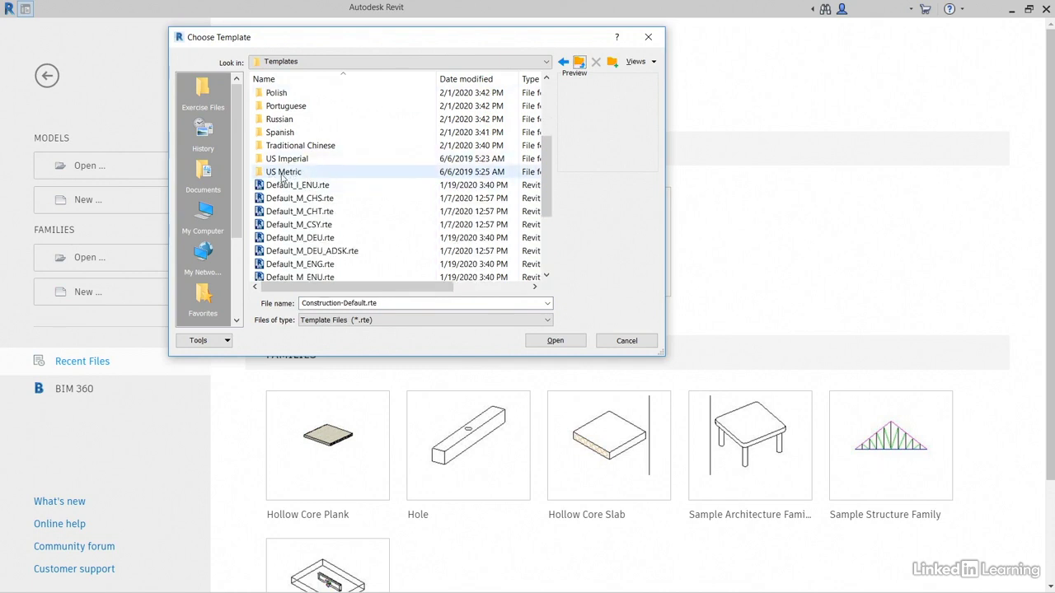
pyautogui.scroll(3, 284, 177)
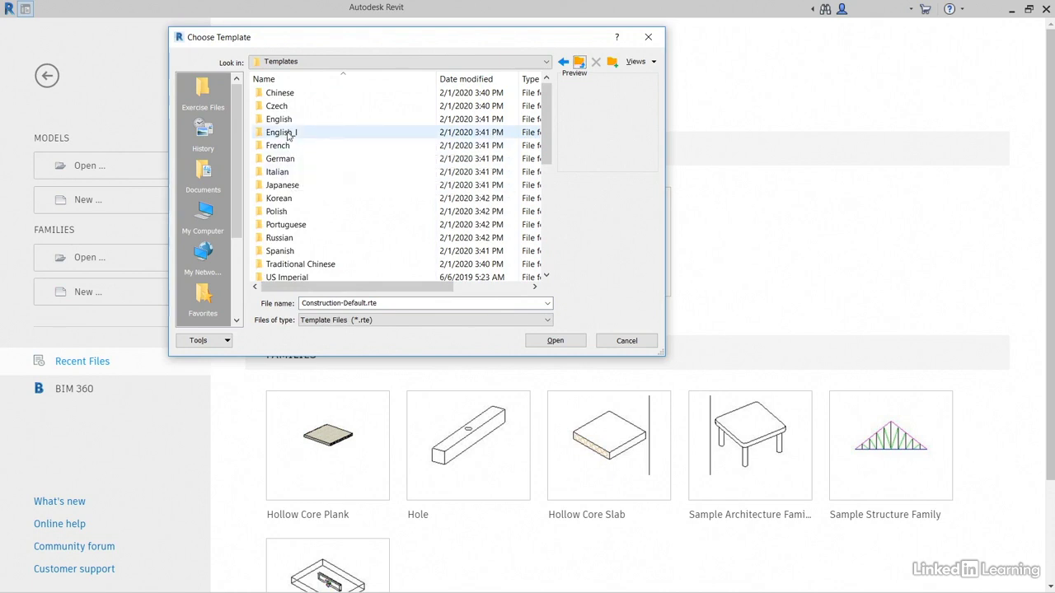
pyautogui.scroll(-4, 288, 136)
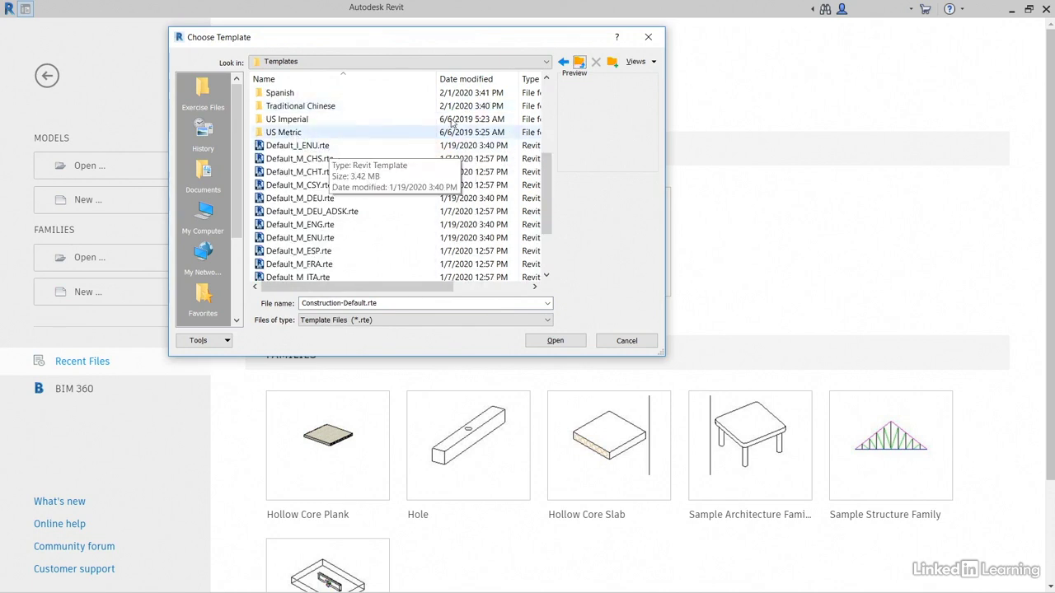
pyautogui.click(564, 66)
pyautogui.click(317, 133)
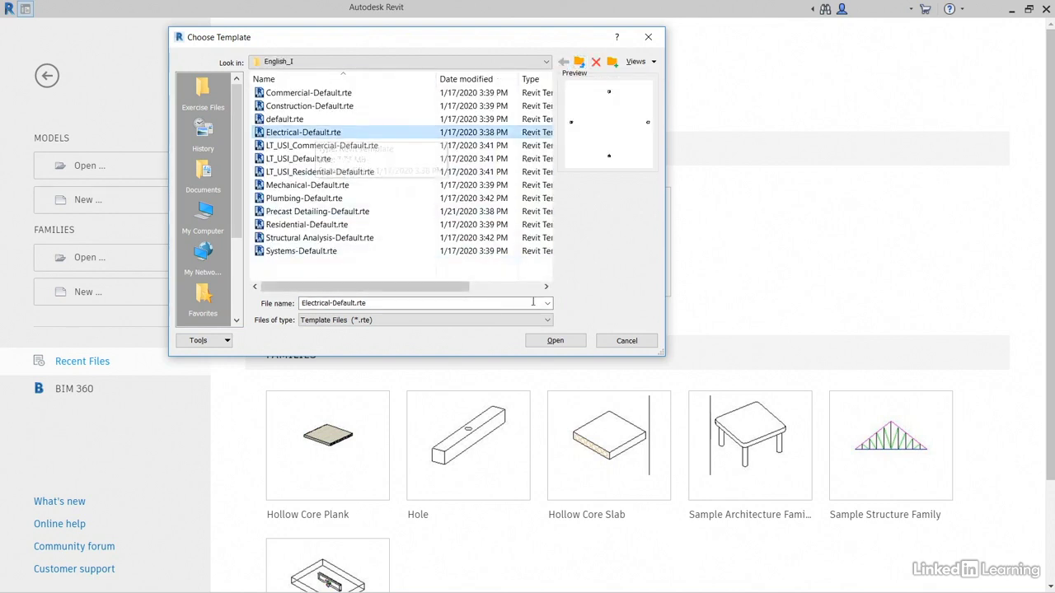
pyautogui.click(555, 341)
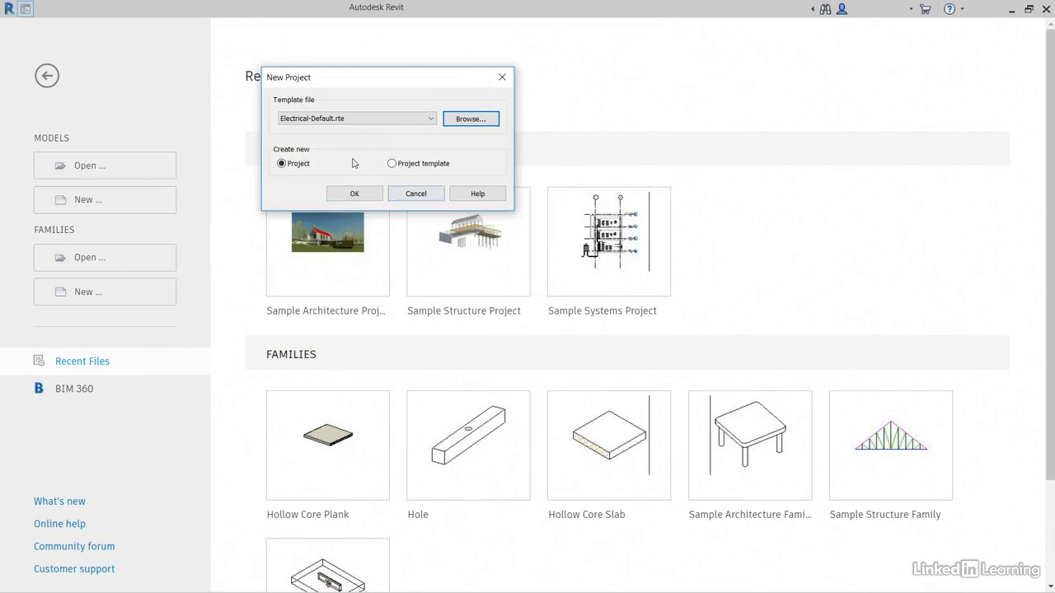
pyautogui.click(353, 193)
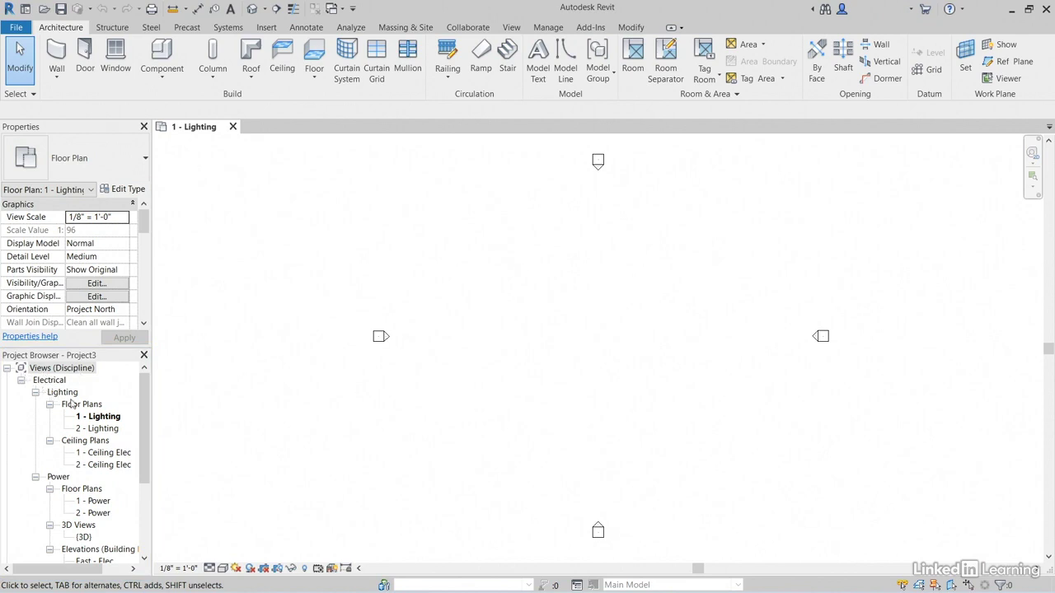
# - Open the 1 - Power floor plan view
pyautogui.moveTo(144, 403); pyautogui.dragTo(144, 450)
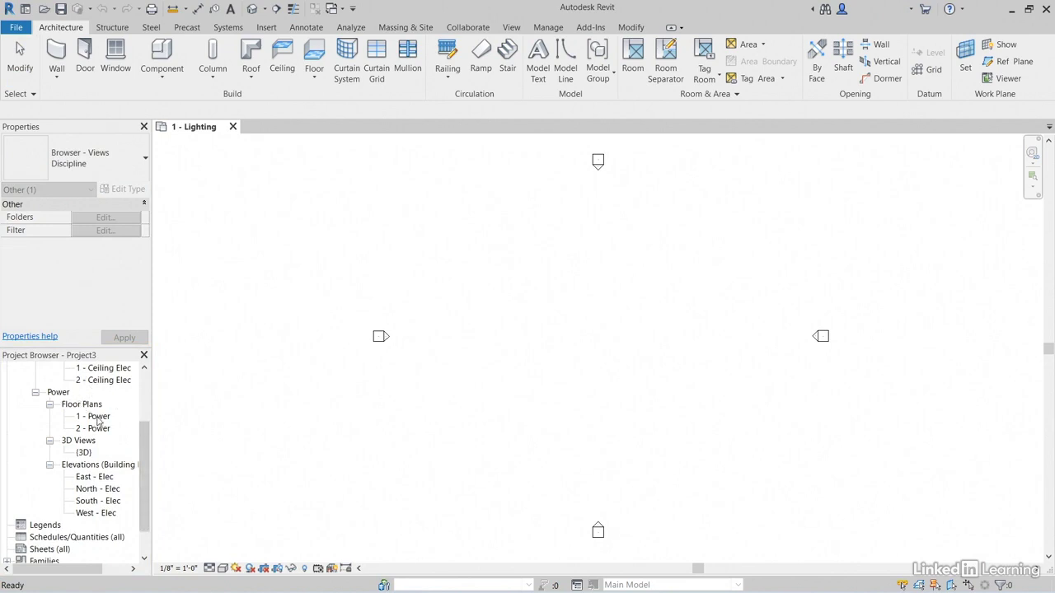
pyautogui.doubleClick(95, 417)
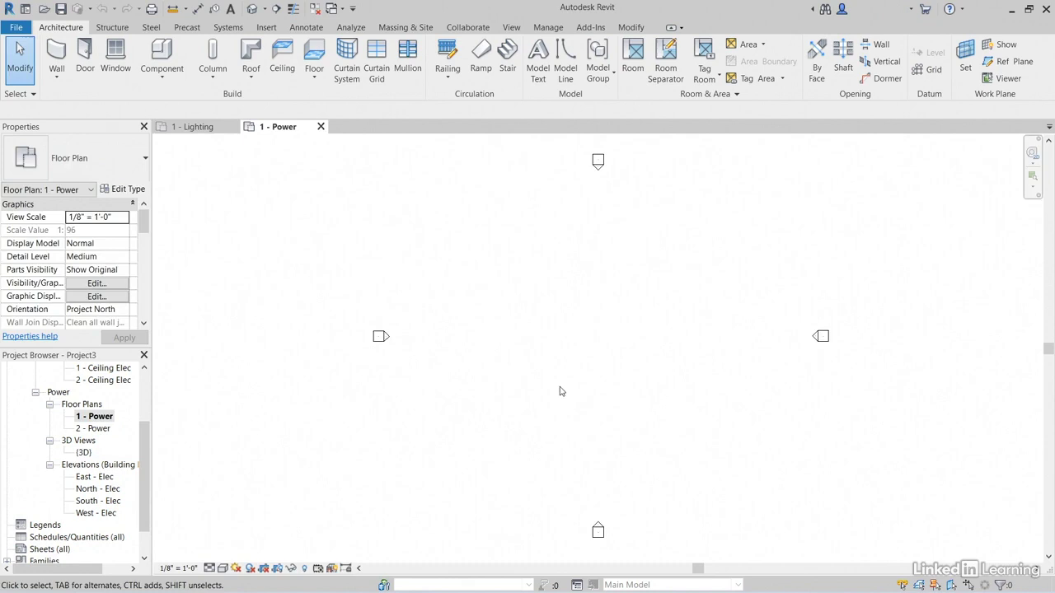
pyautogui.moveTo(560, 390); pyautogui.dragTo(469, 384, button='middle')
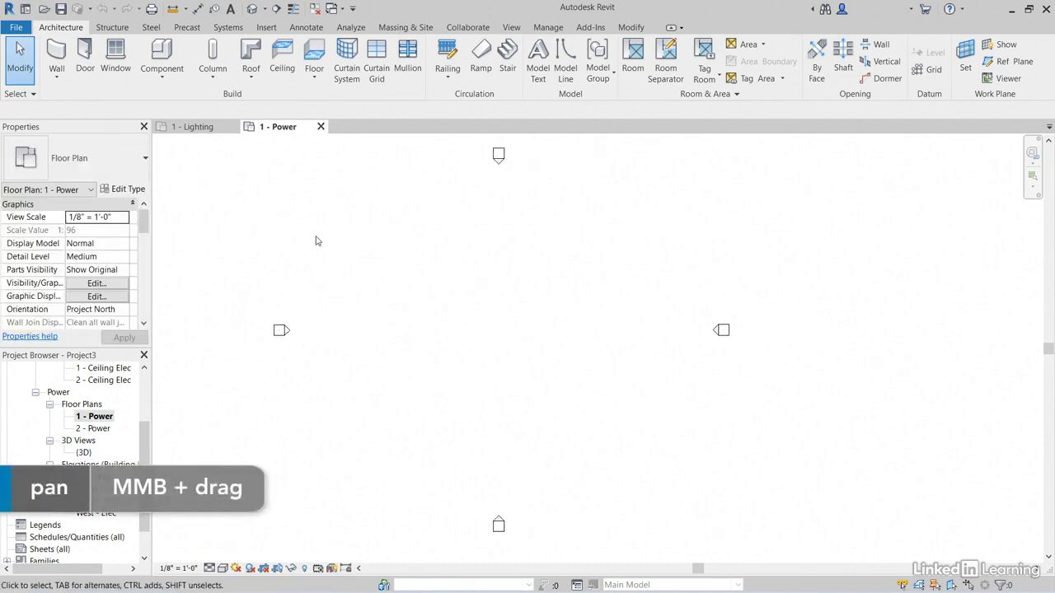
# - Draw a 12" x 4" channel cable tray at 9' 0" elevation, with three straight runs joined at right angles and a final 45° run
pyautogui.click(227, 27)
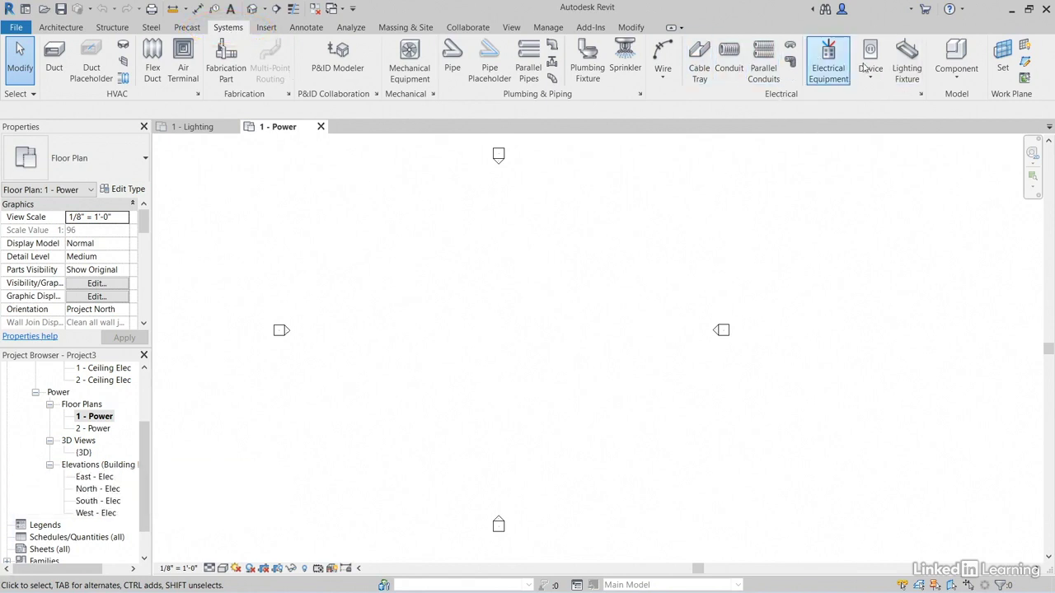
pyautogui.click(700, 61)
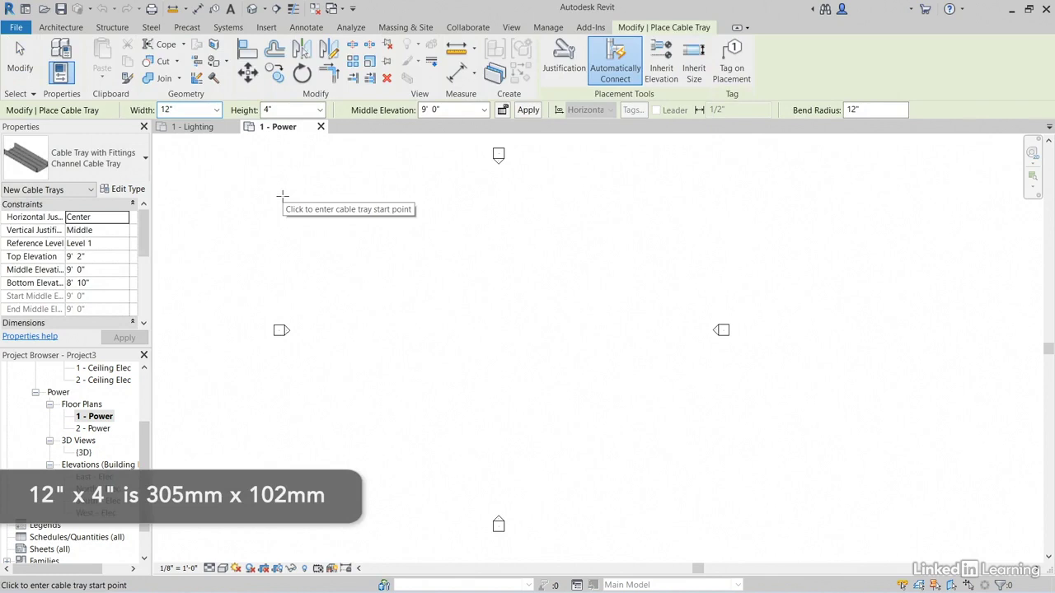
pyautogui.moveTo(455, 331); pyautogui.dragTo(440, 287, button='middle')
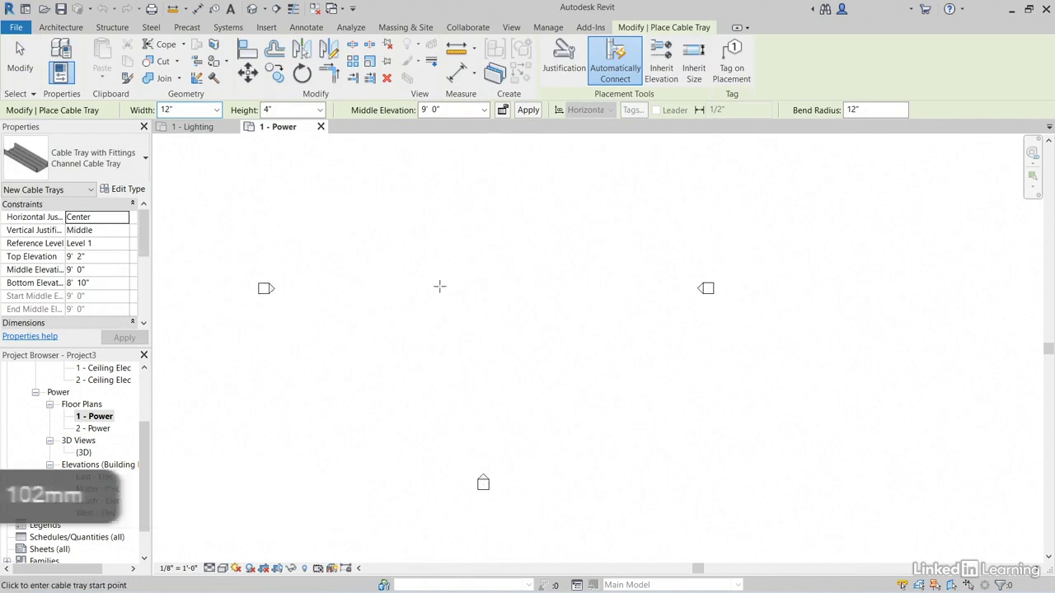
pyautogui.click(373, 291)
pyautogui.click(428, 291)
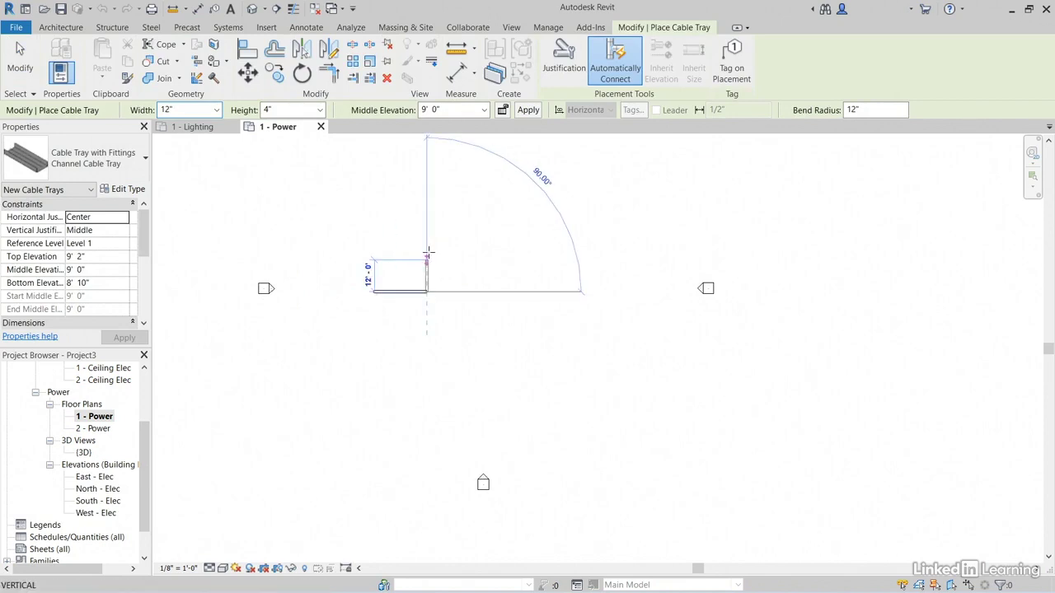
pyautogui.click(427, 238)
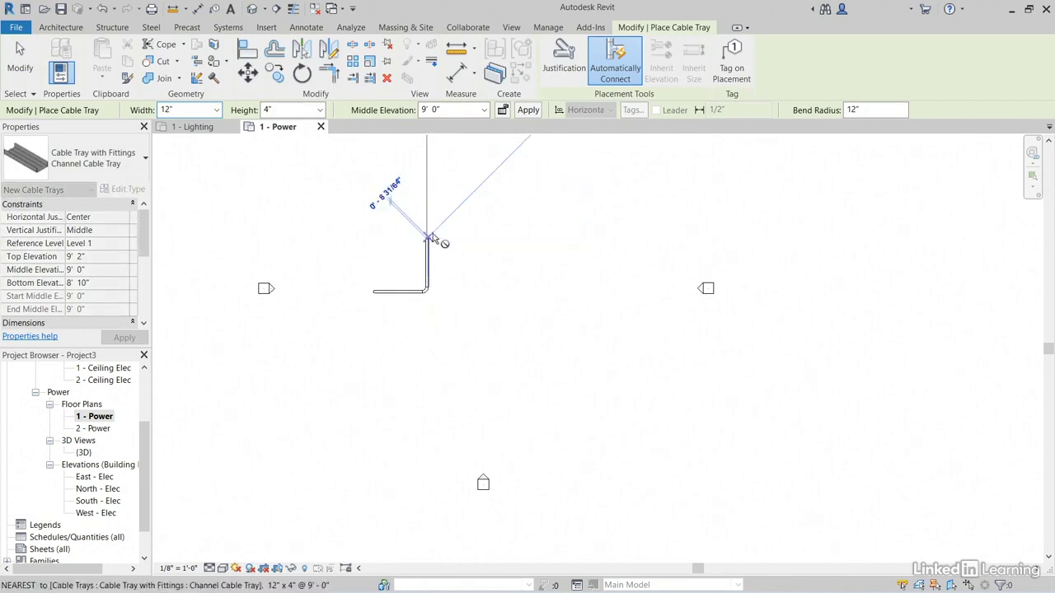
pyautogui.click(479, 239)
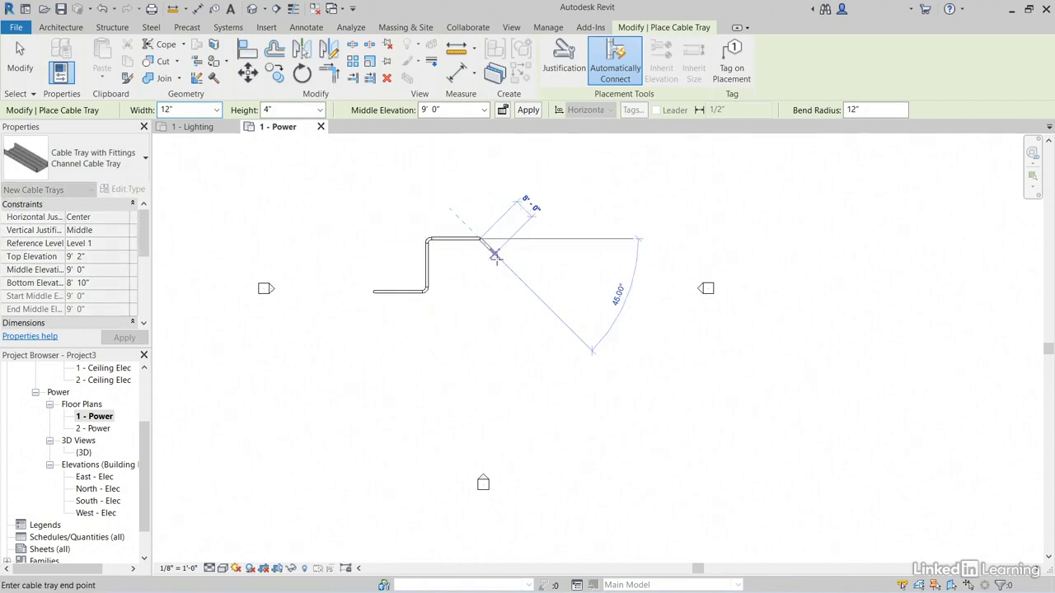
pyautogui.click(511, 267)
pyautogui.press('Escape')
pyautogui.press('Escape')
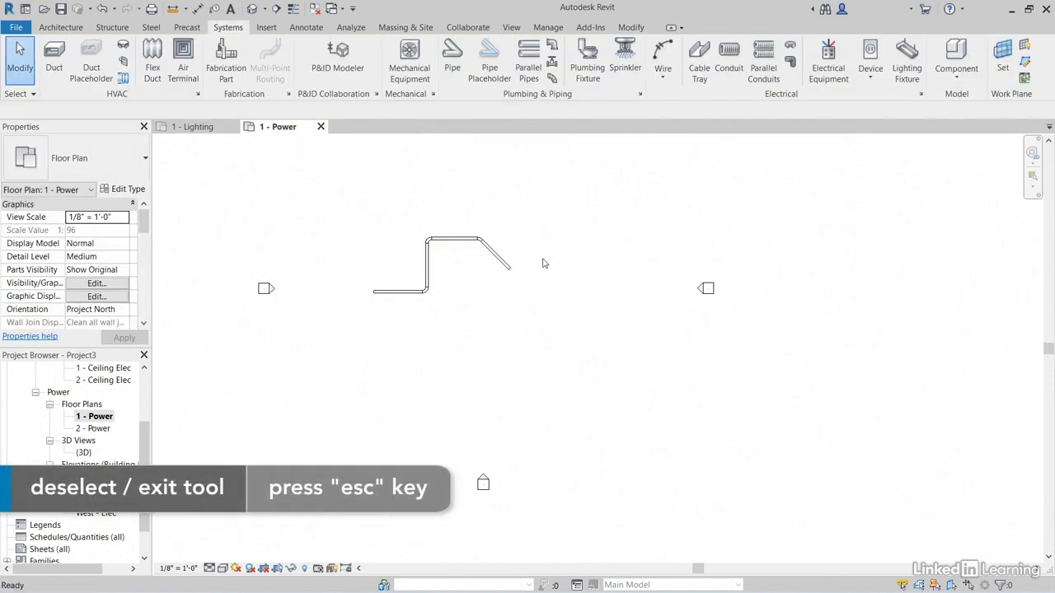
# - Select the whole cable tray run with its fittings and delete it
pyautogui.scroll(5, 464, 269)
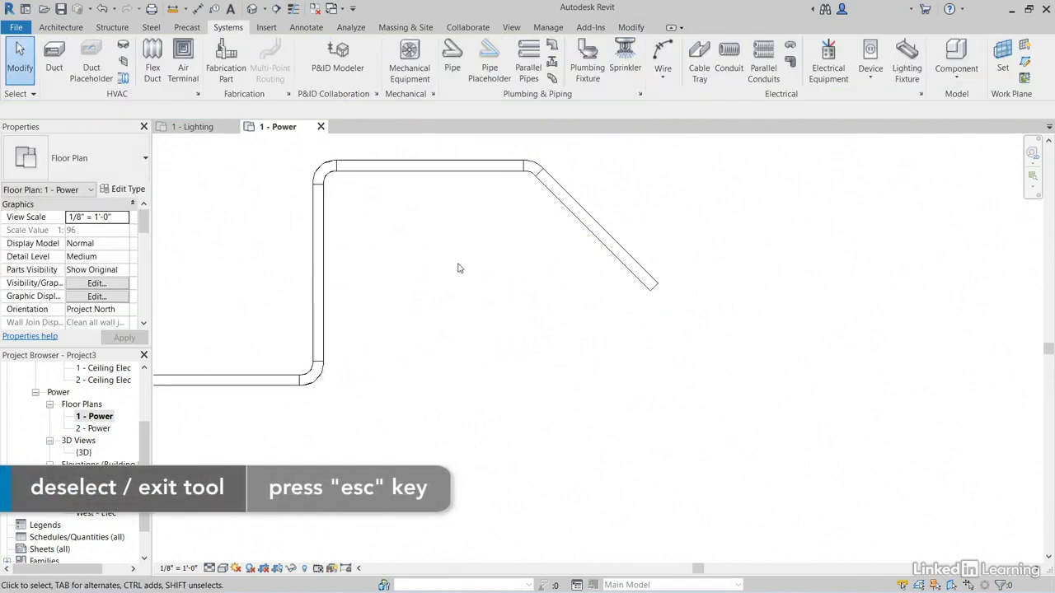
pyautogui.moveTo(459, 267); pyautogui.dragTo(561, 301, button='middle')
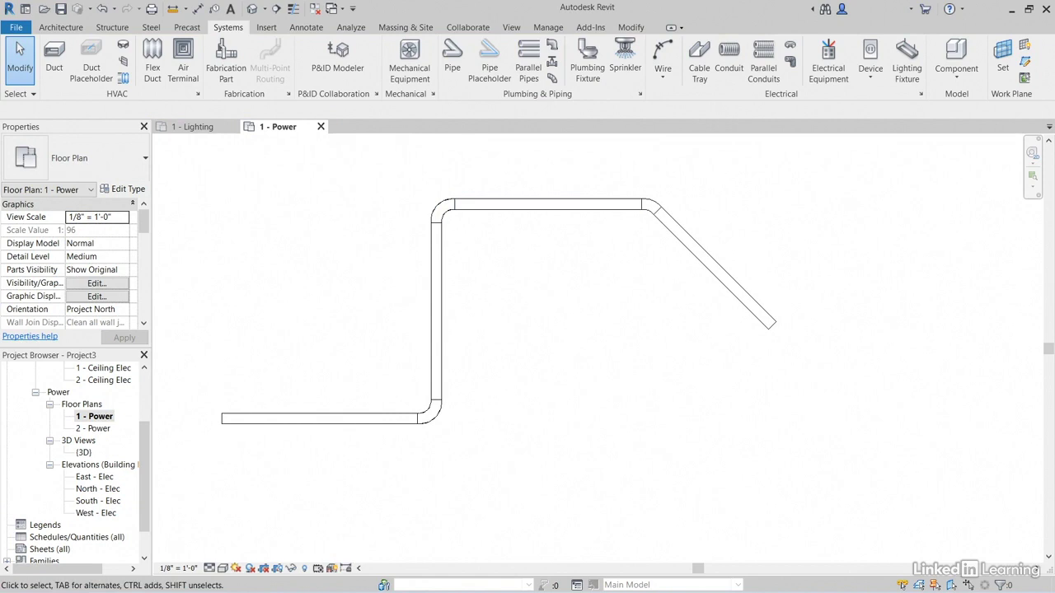
pyautogui.moveTo(310, 269); pyautogui.dragTo(315, 284, button='middle')
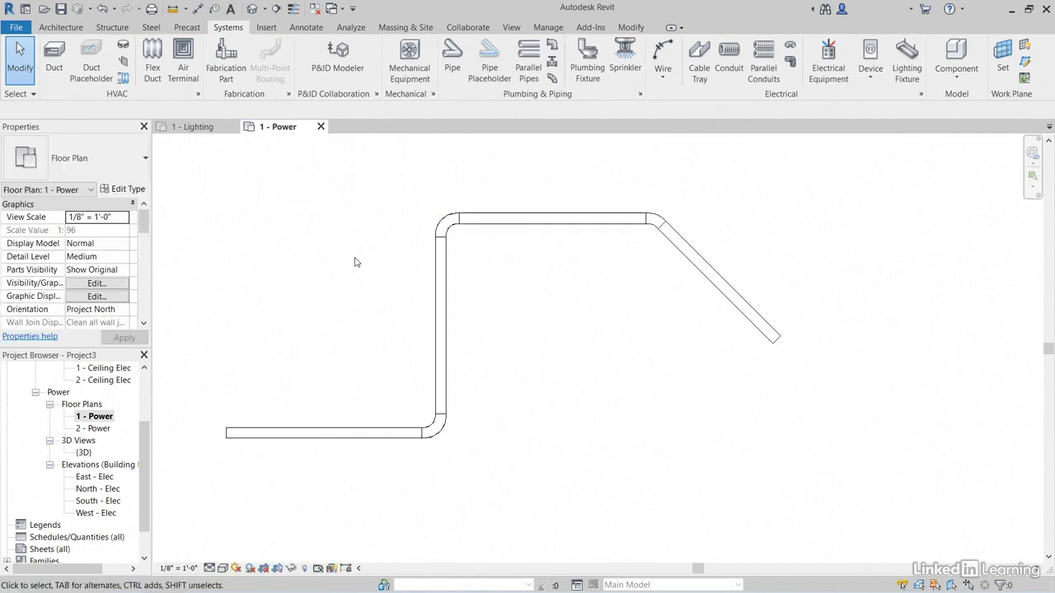
pyautogui.moveTo(838, 174); pyautogui.dragTo(309, 324)
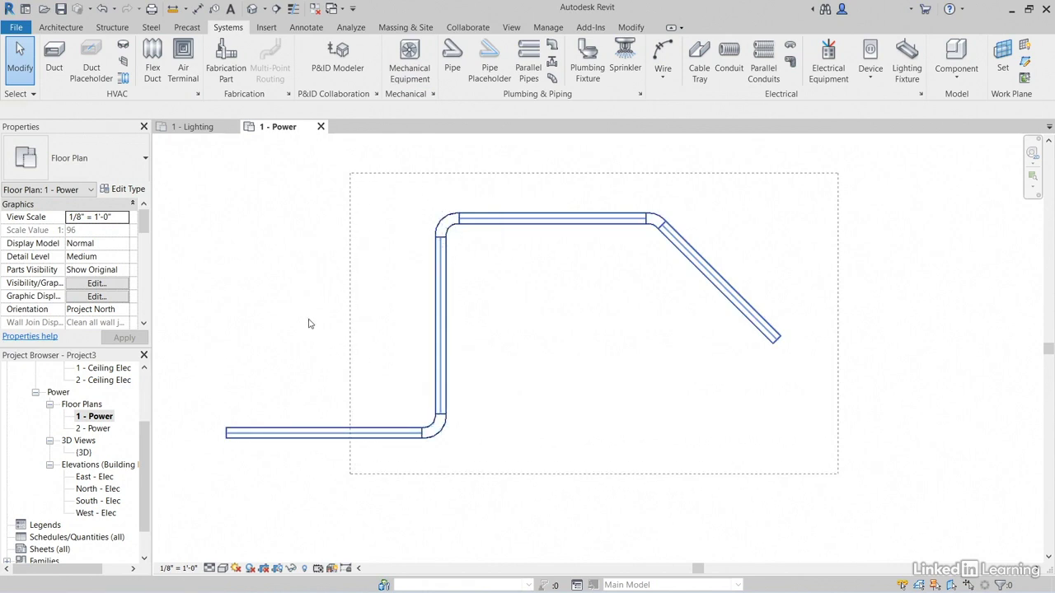
pyautogui.click(663, 189)
pyautogui.moveTo(845, 164); pyautogui.dragTo(329, 468)
pyautogui.press('Delete')
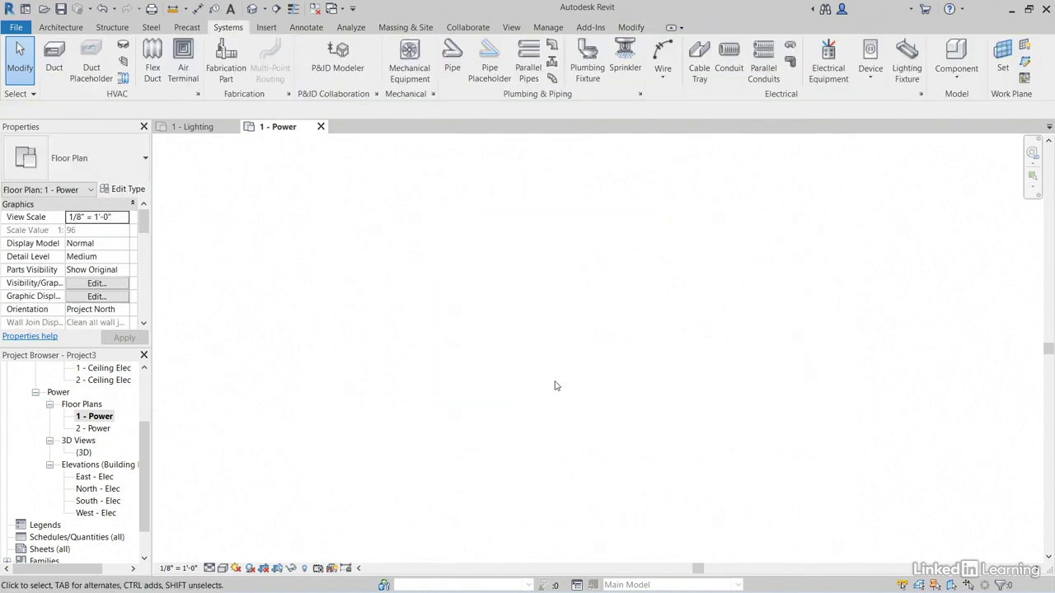
# - Start saving the project and choose C:\LinkedIn\Revit MEP 2021\Chapter-1 as the destination folder
pyautogui.click(61, 9)
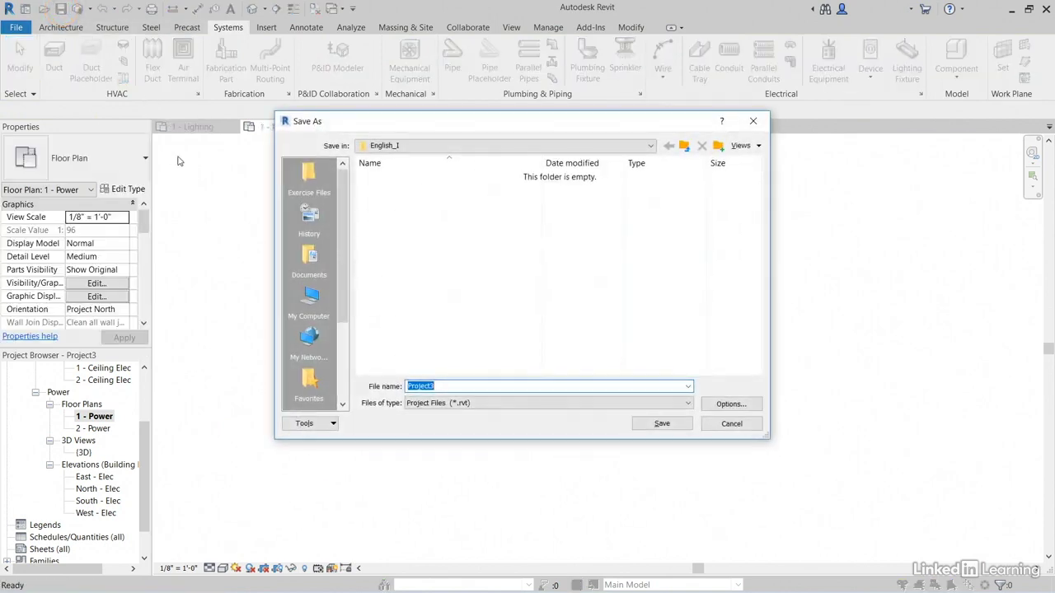
pyautogui.click(318, 177)
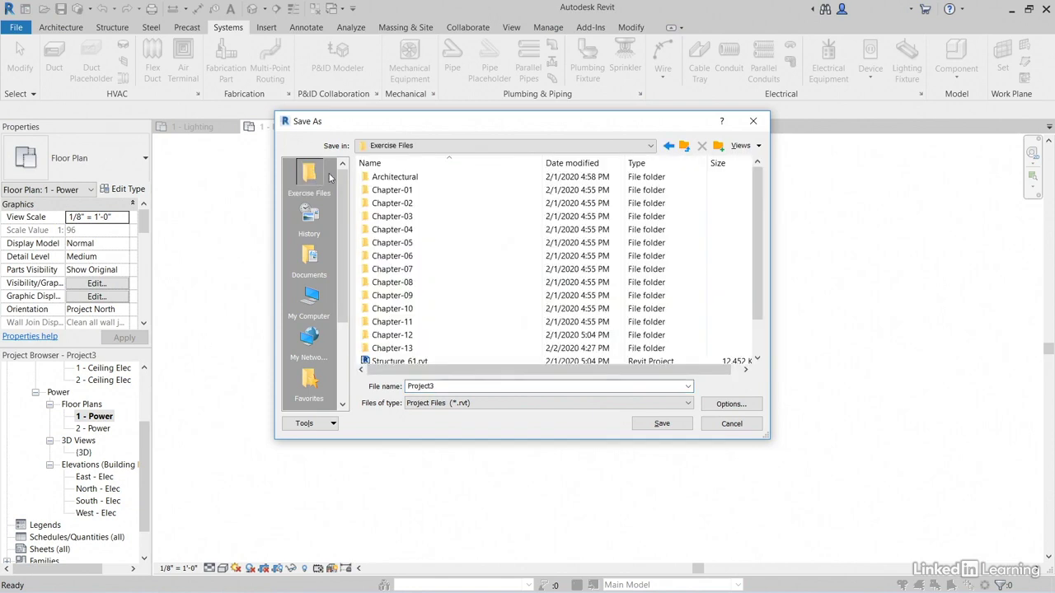
pyautogui.click(417, 146)
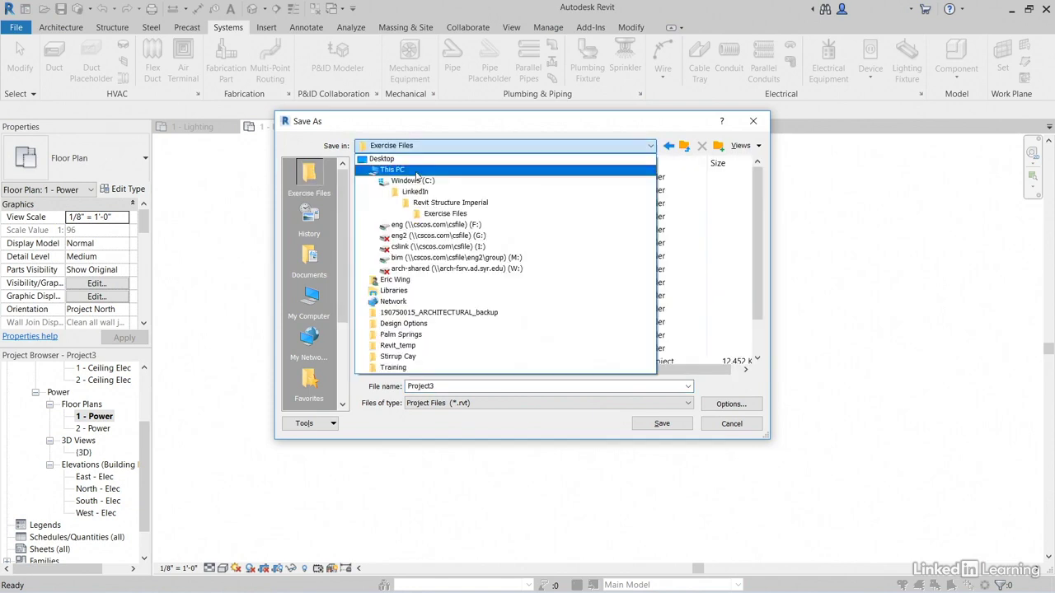
pyautogui.click(414, 181)
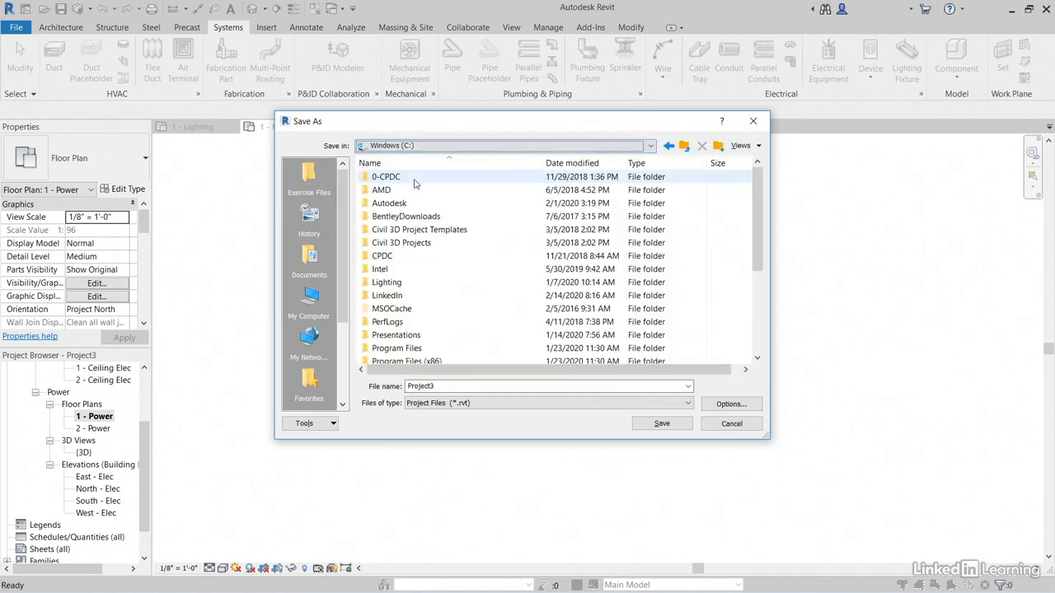
pyautogui.doubleClick(397, 295)
pyautogui.doubleClick(423, 207)
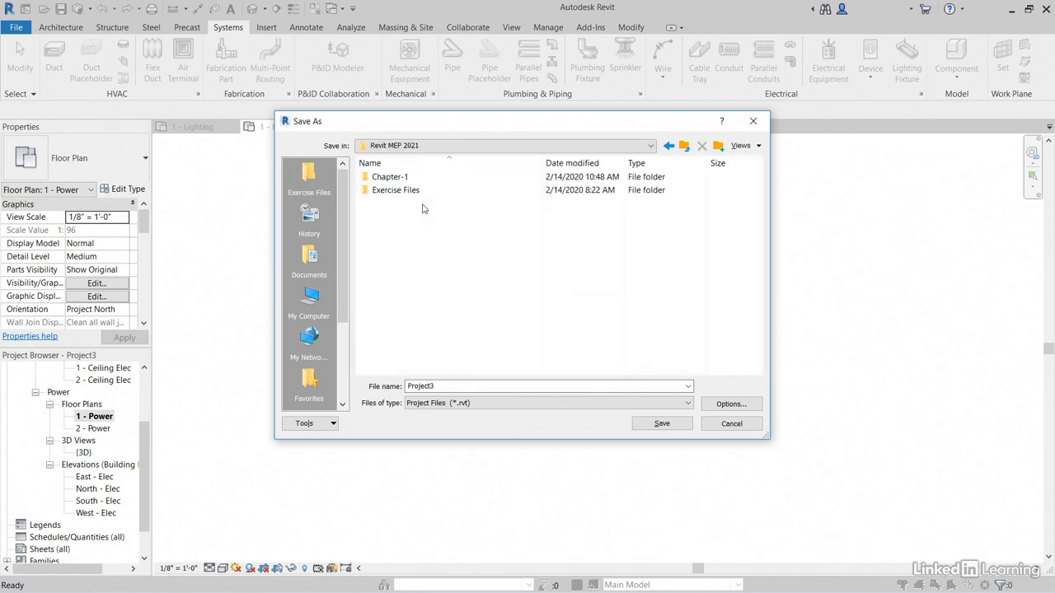
pyautogui.doubleClick(402, 178)
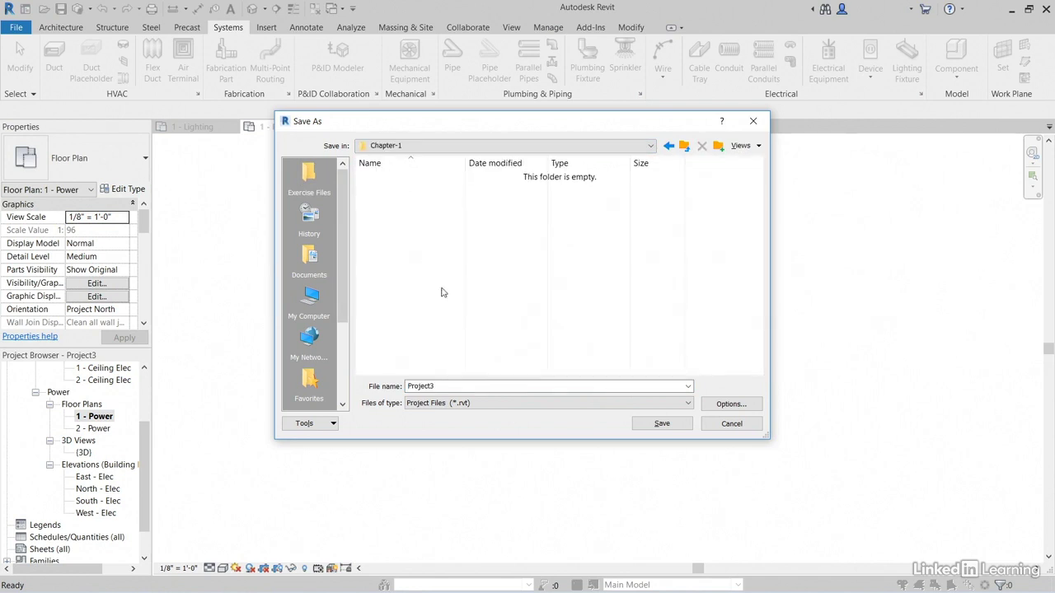
# - Name the project file Electrical Project
pyautogui.doubleClick(468, 387)
pyautogui.write('Electricall Pr')
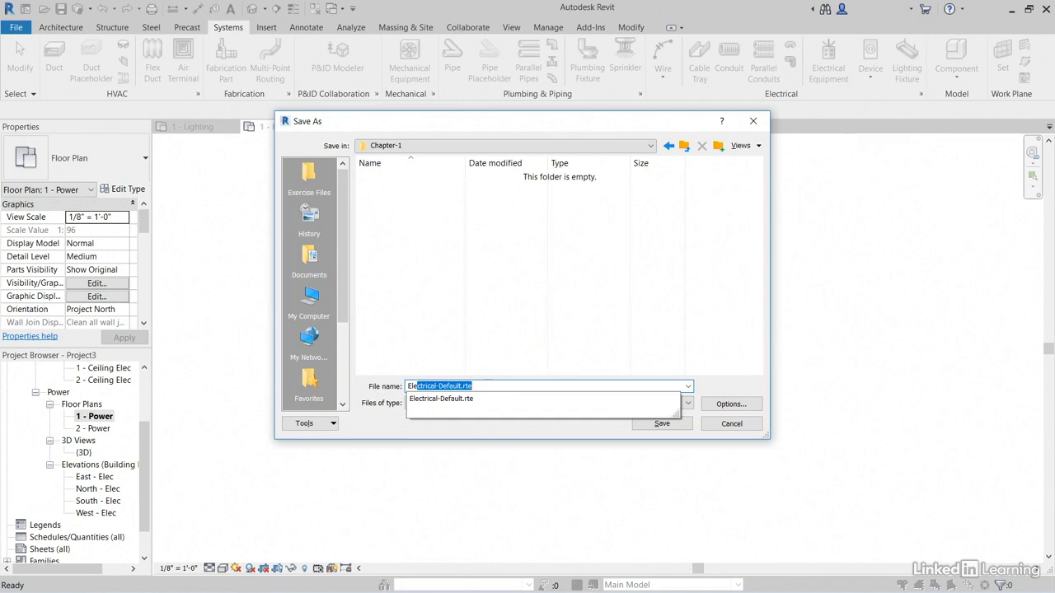
pyautogui.write('oject')
pyautogui.moveTo(466, 386); pyautogui.dragTo(390, 389)
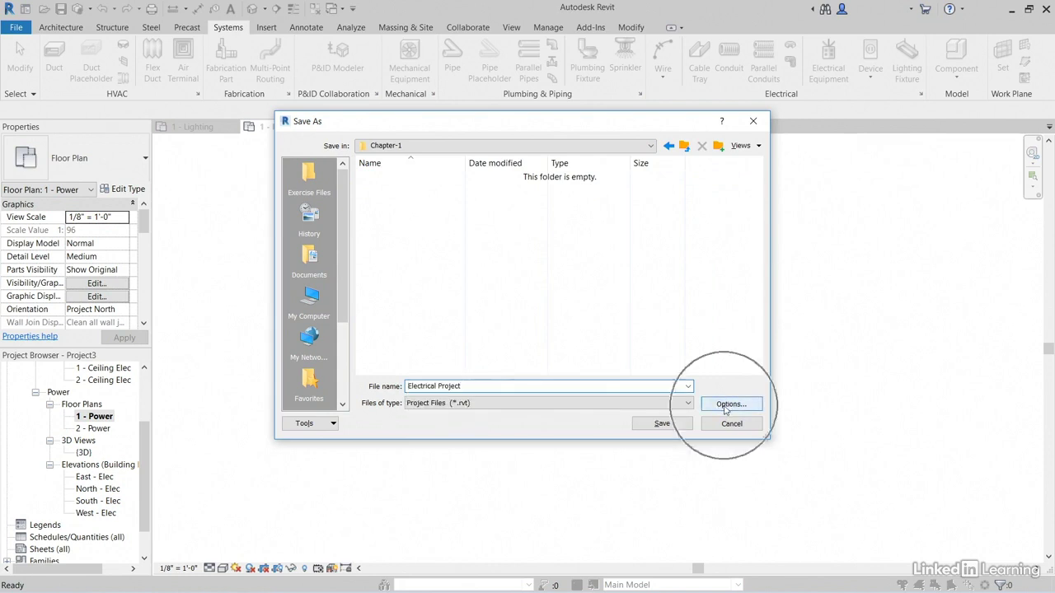
# - Set the maximum number of backups to 1 in the file save options and save the project
pyautogui.click(726, 407)
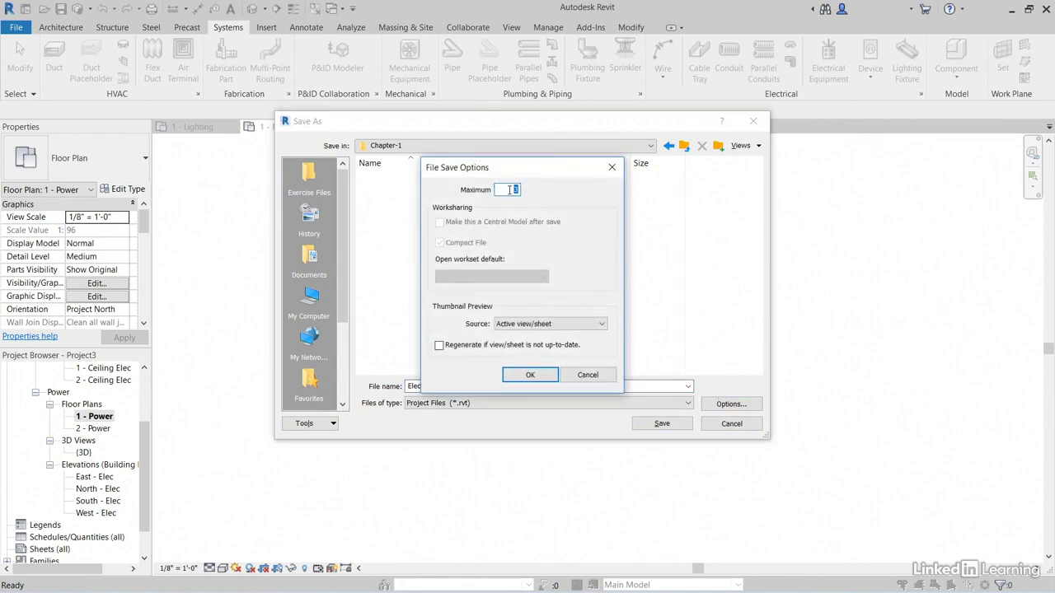
pyautogui.write('1')
pyautogui.doubleClick(511, 190)
pyautogui.click(519, 377)
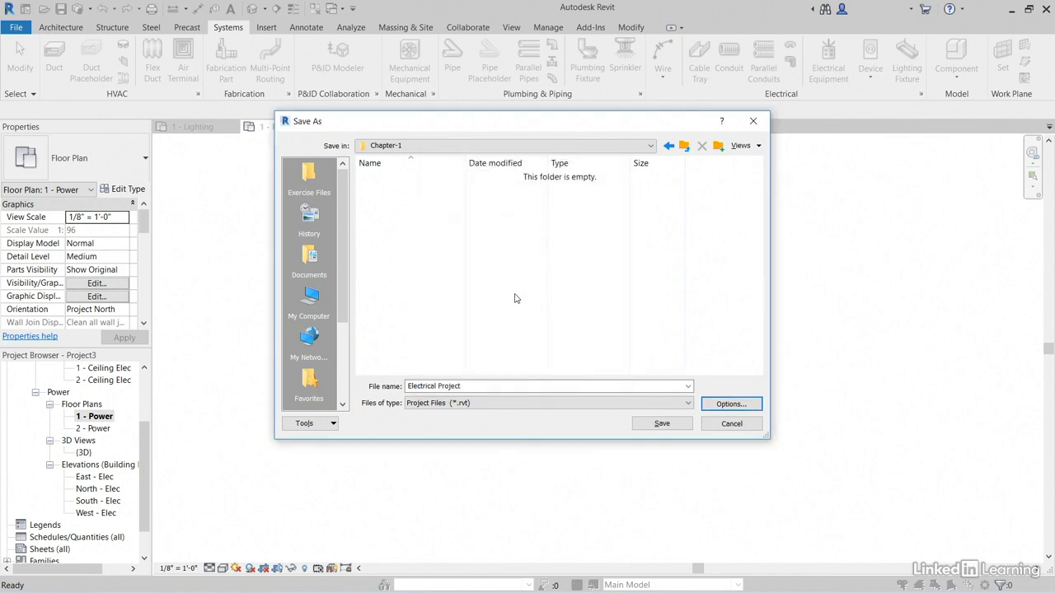
pyautogui.click(663, 425)
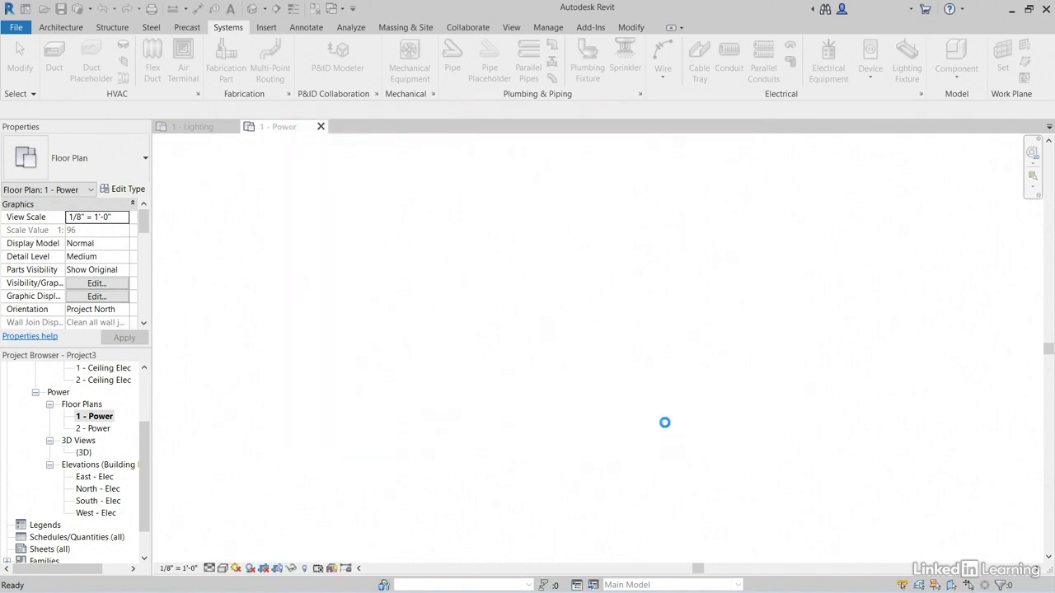